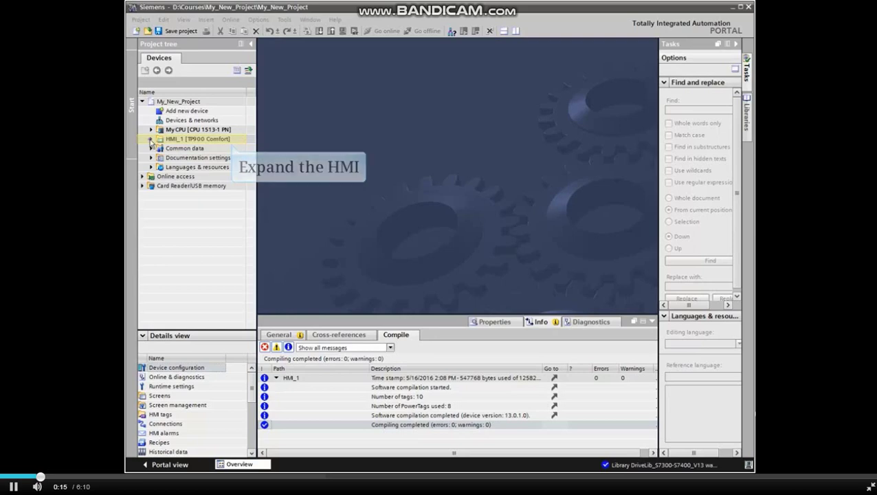
- Open HMI_1's Count Screen from the project tree's Screens folder in the screen editor
left_click(151, 139)
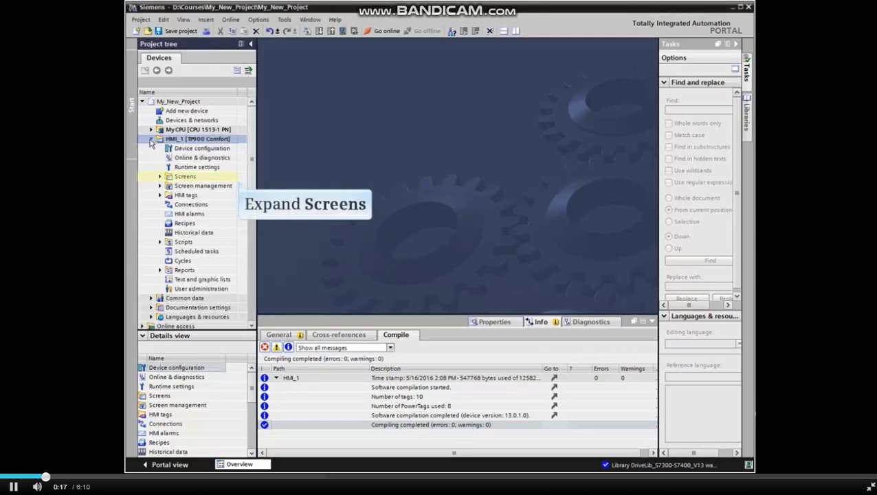
left_click(160, 177)
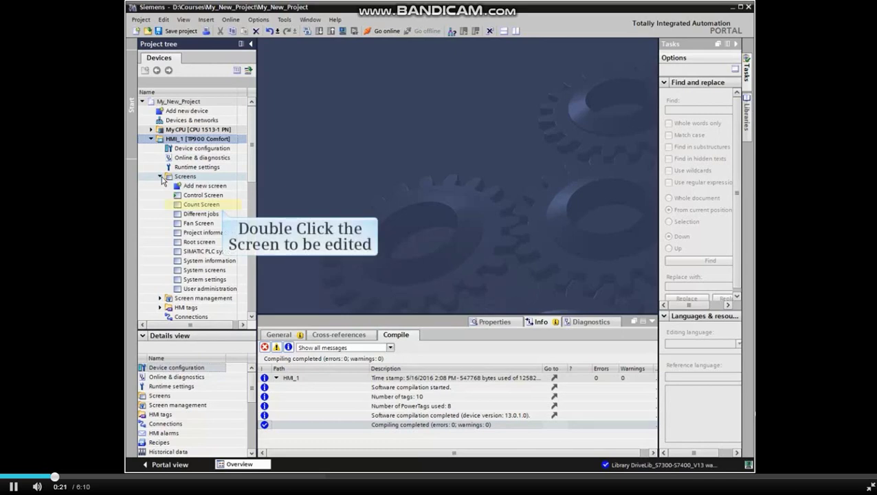
double_click(199, 205)
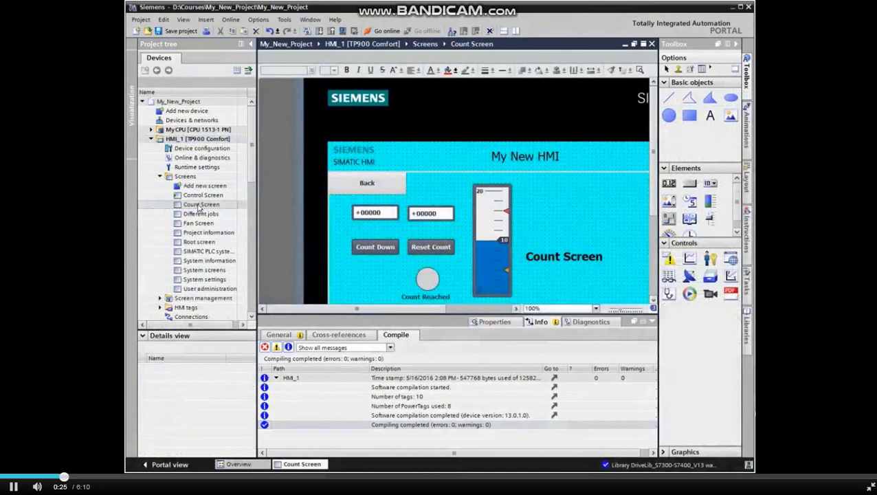
- Place a triangle polygon on the Count Screen and give it a Horizontal movement animation
scroll(585, 206, "down", 3)
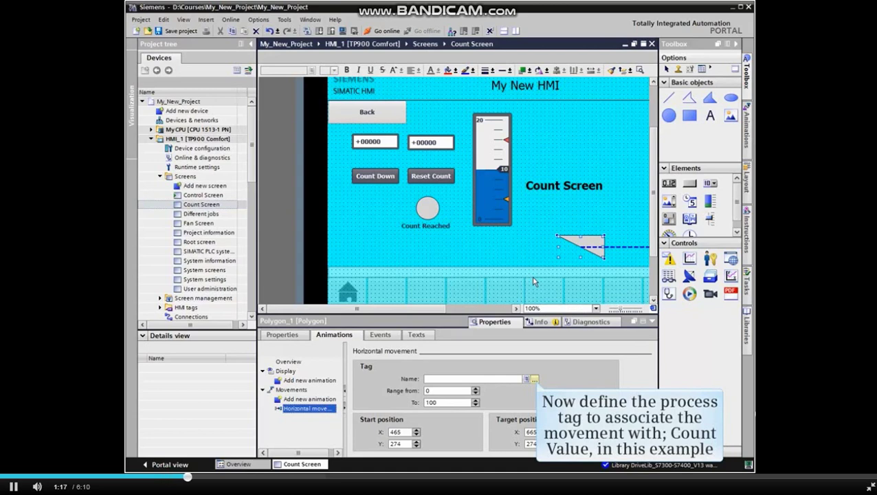
- Drive the horizontal movement with Count Value over 0–20, moving from X 171 to X 505
left_click(535, 379)
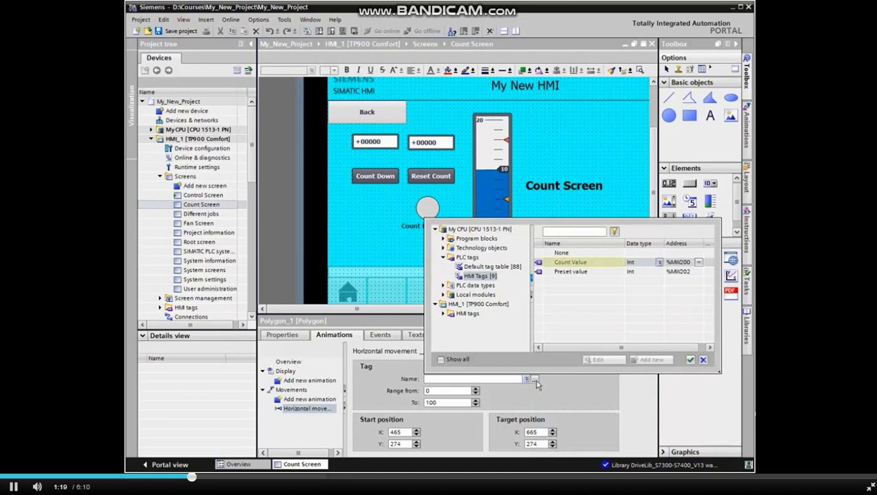
left_click(567, 264)
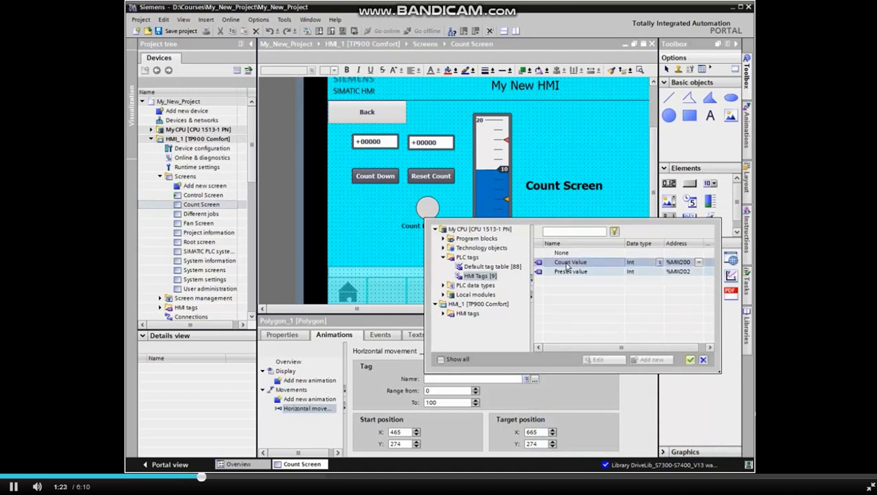
left_click(690, 360)
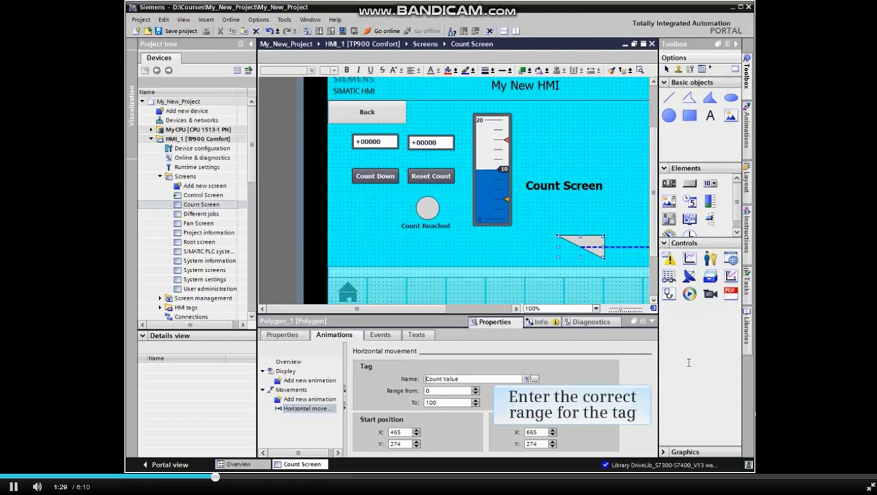
left_click(429, 402)
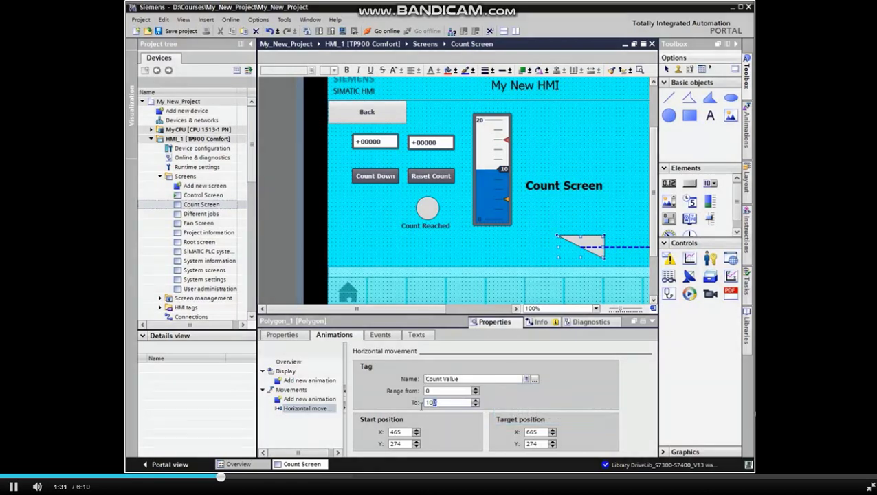
type("20")
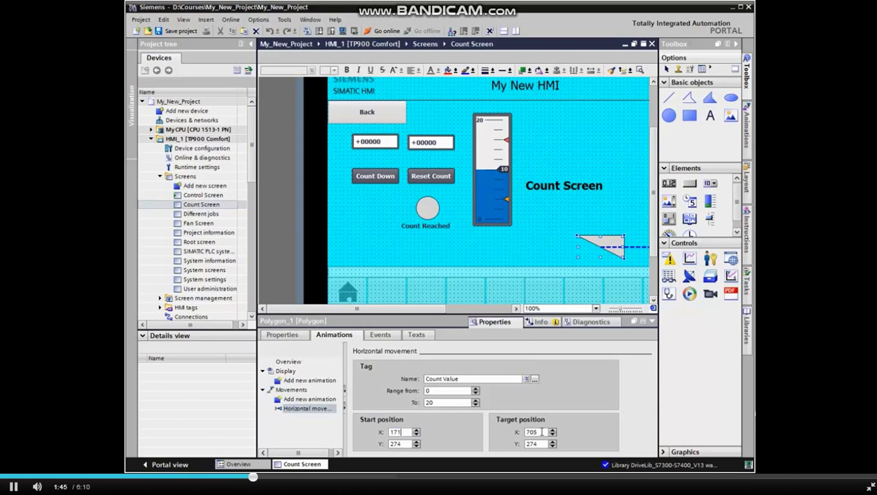
double_click(536, 431)
type("50")
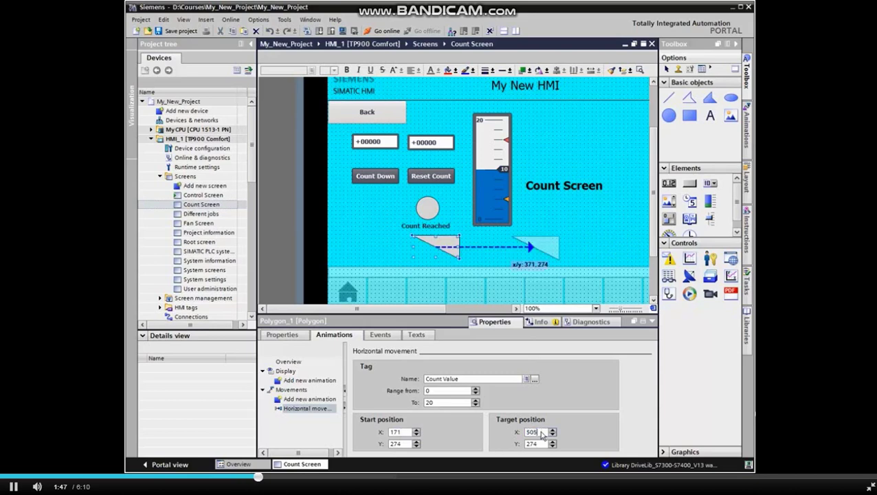
type("5")
key("Return")
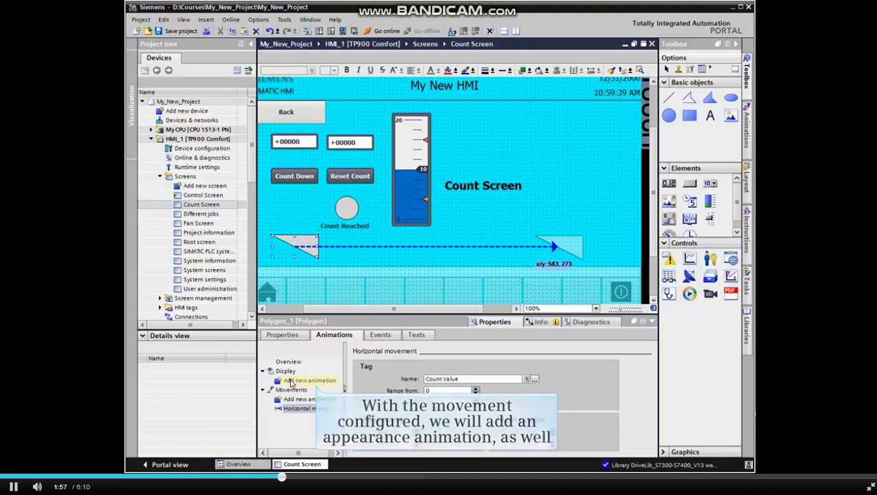
- Add an Appearance display animation to Polygon_1 linked to the Count Value tag
double_click(290, 382)
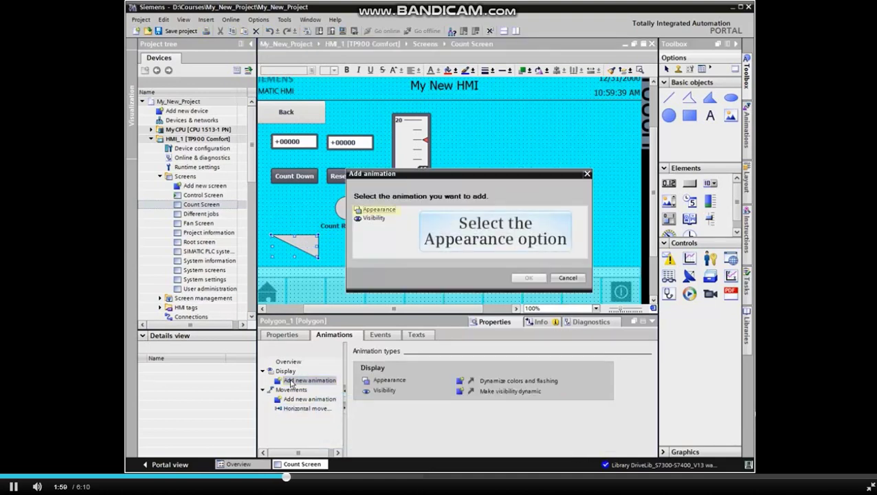
left_click(365, 210)
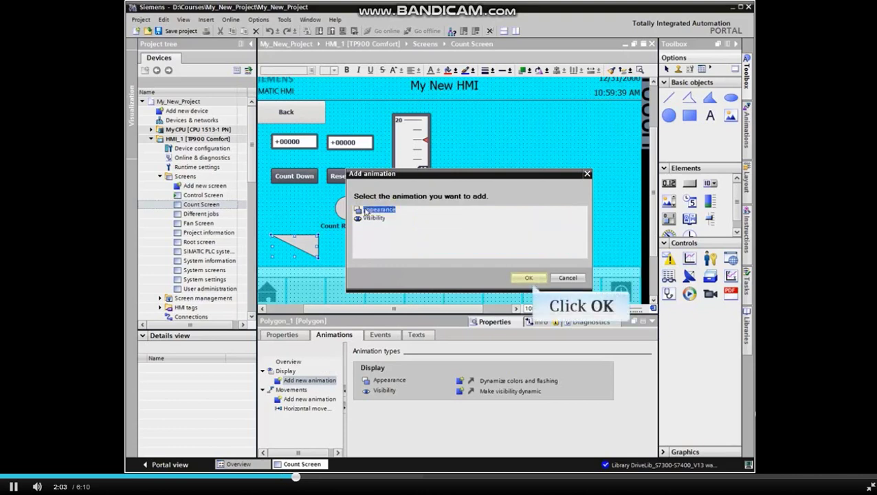
left_click(531, 278)
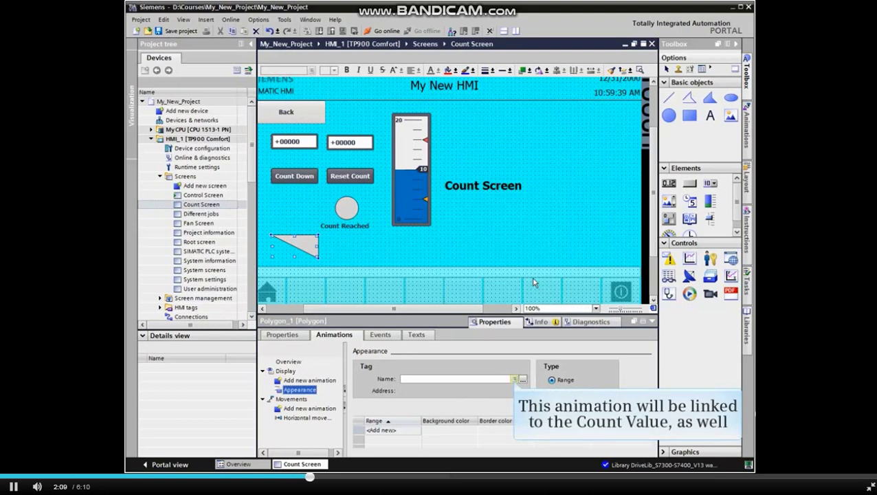
left_click(514, 380)
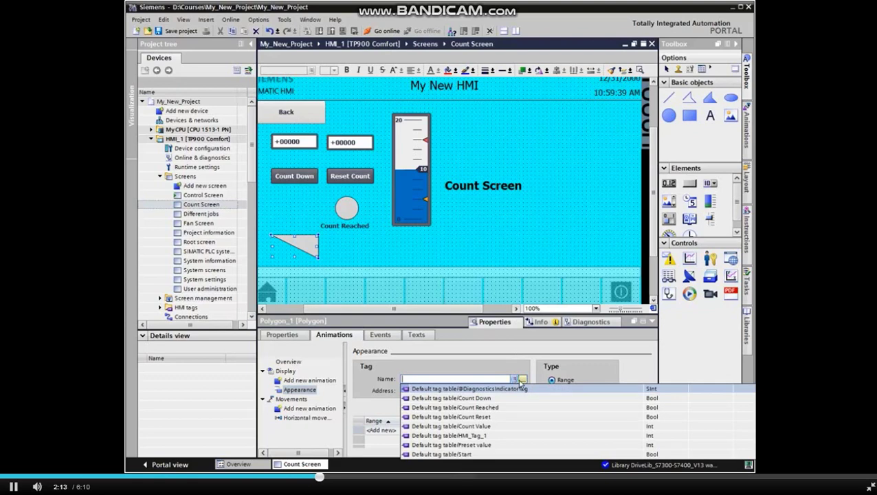
left_click(523, 379)
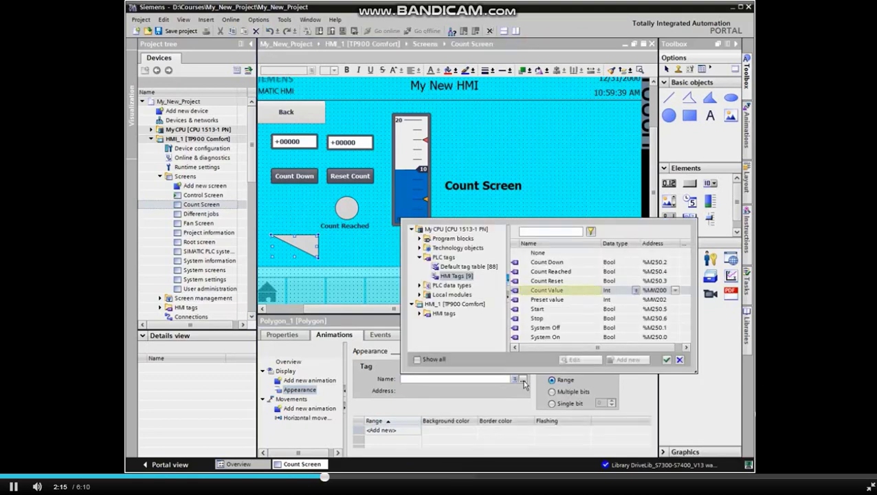
double_click(556, 292)
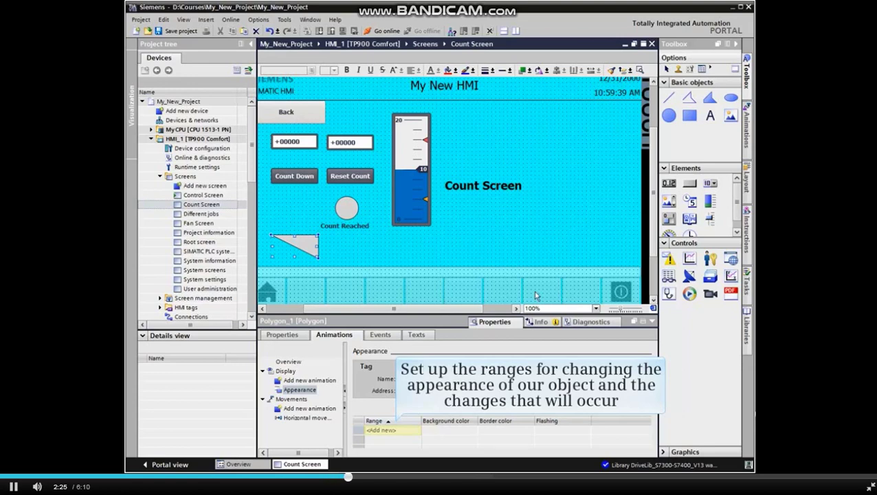
- Add an appearance range 15–20 with a green (0, 128, 0) background
left_click(389, 430)
type("15-20")
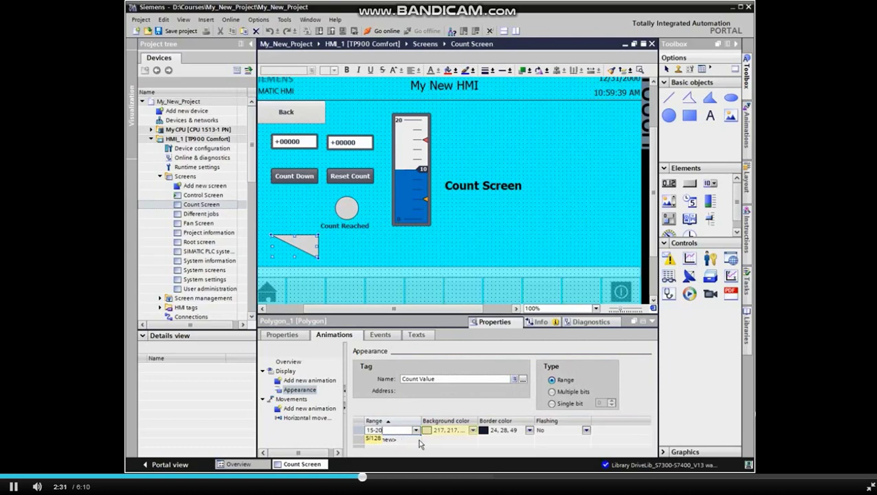
left_click(473, 430)
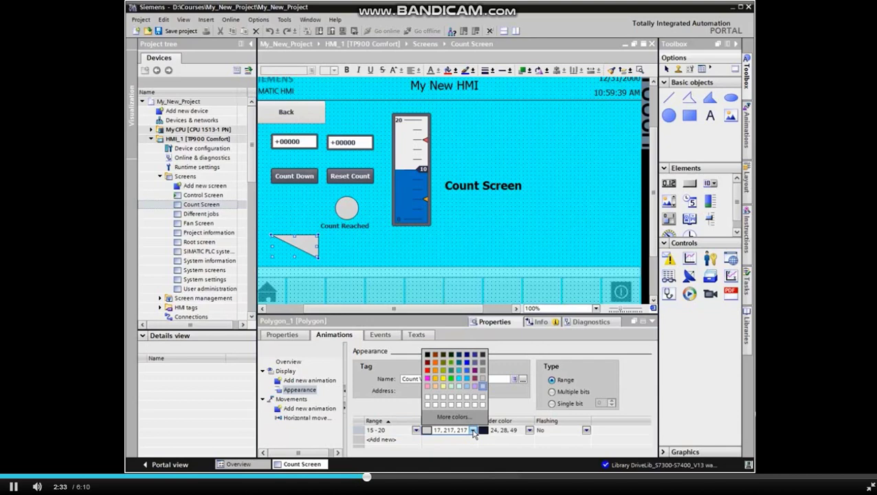
left_click(450, 364)
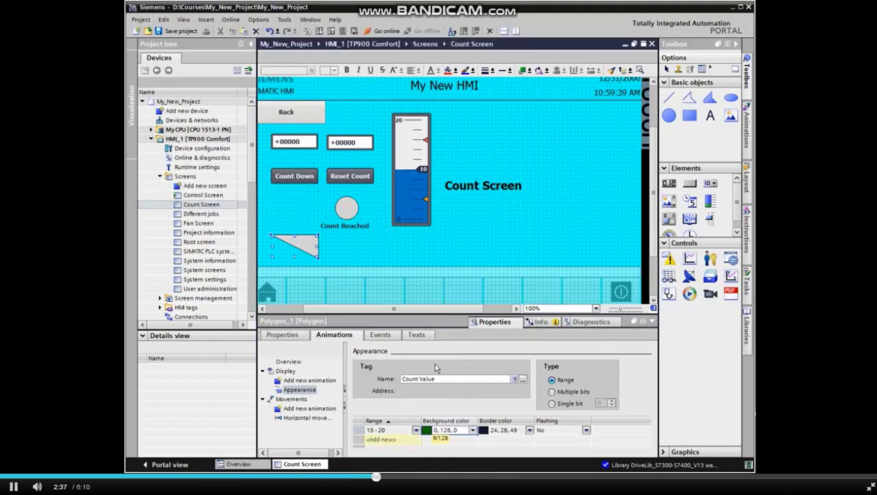
- Add a second range 10–114 with a bright green (0, 255, 0) background
left_click(385, 439)
type("10-114")
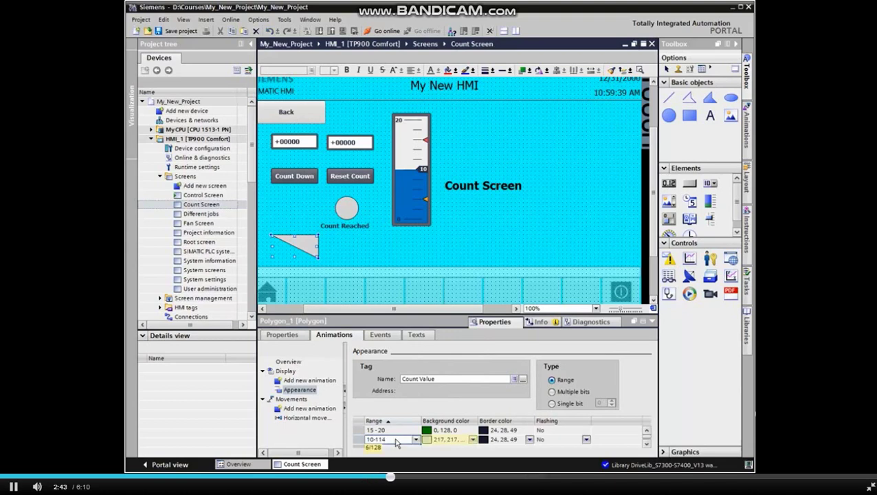
left_click(473, 439)
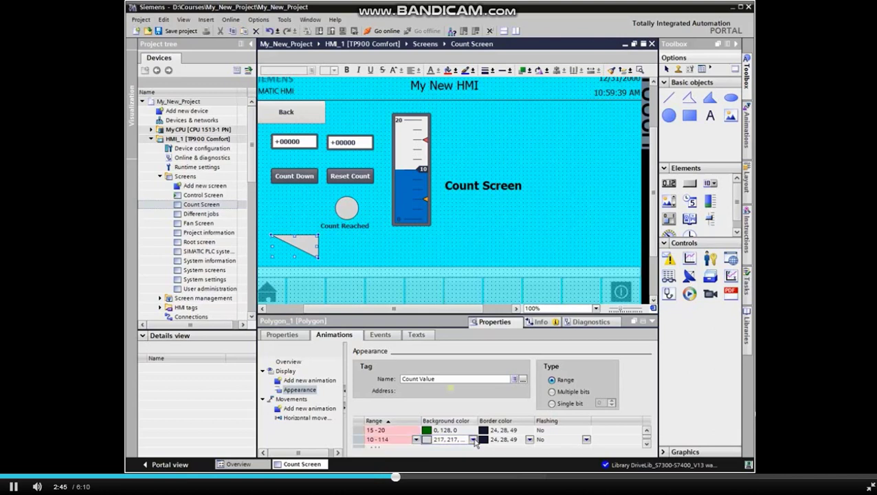
left_click(474, 440)
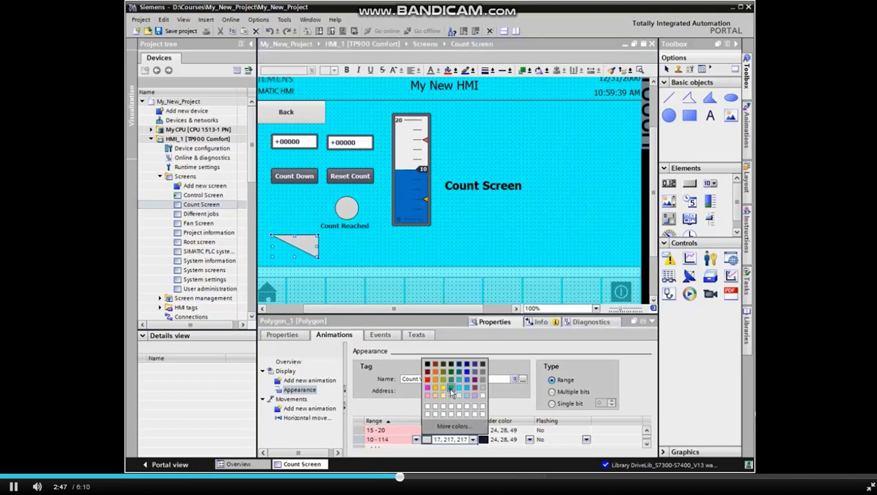
left_click(452, 392)
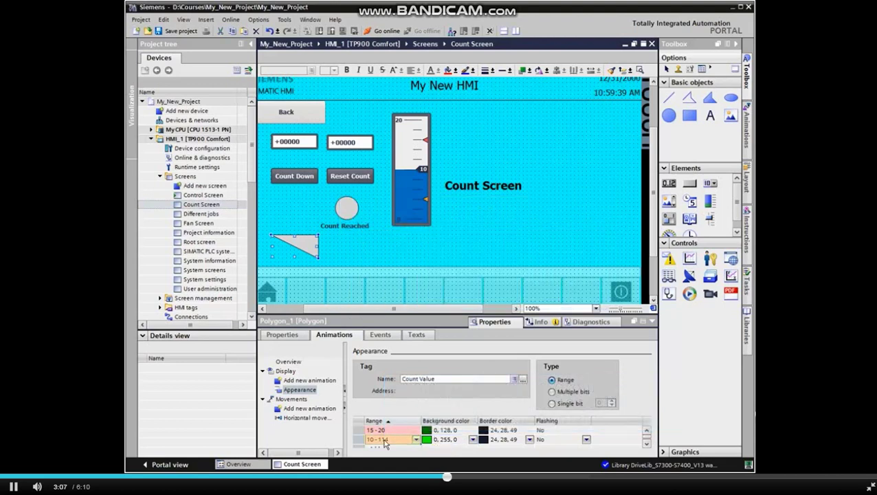
- Correct the second appearance range from 10–114 to 10–14
double_click(385, 441)
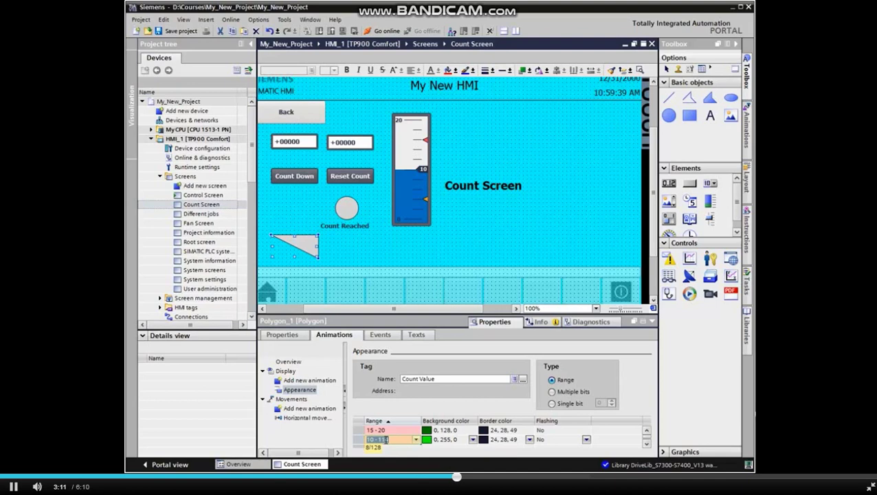
type("10 - 14")
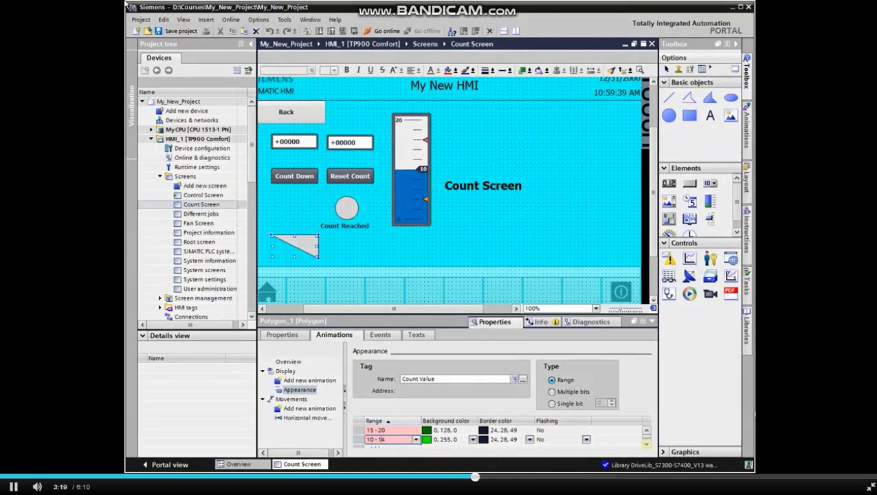
left_click(646, 445)
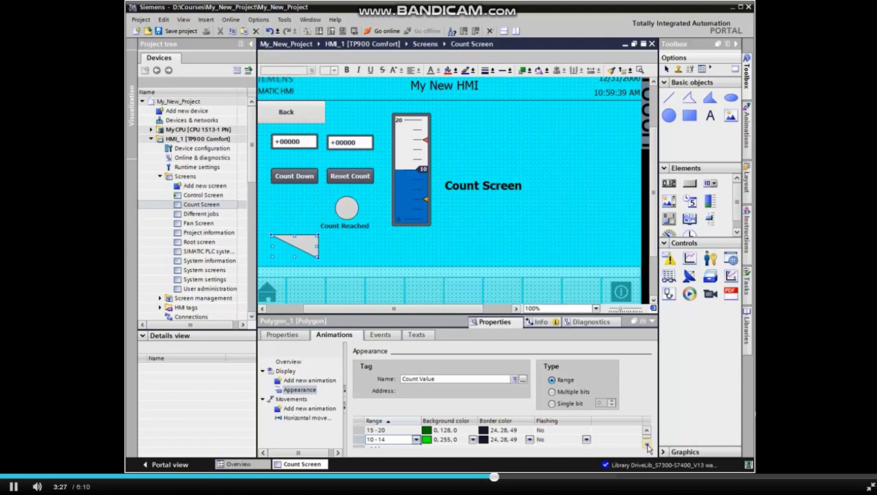
left_click(647, 445)
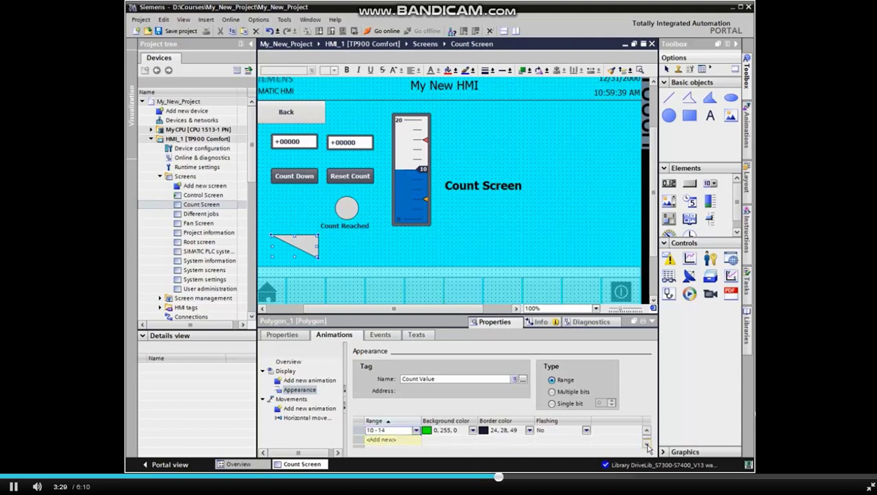
- Add appearance range 5–9 with a cyan background
left_click(376, 440)
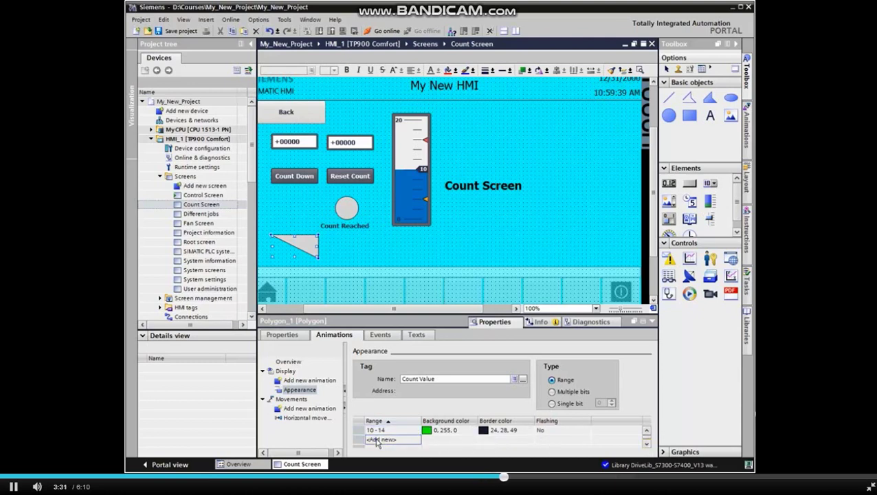
type("5-9")
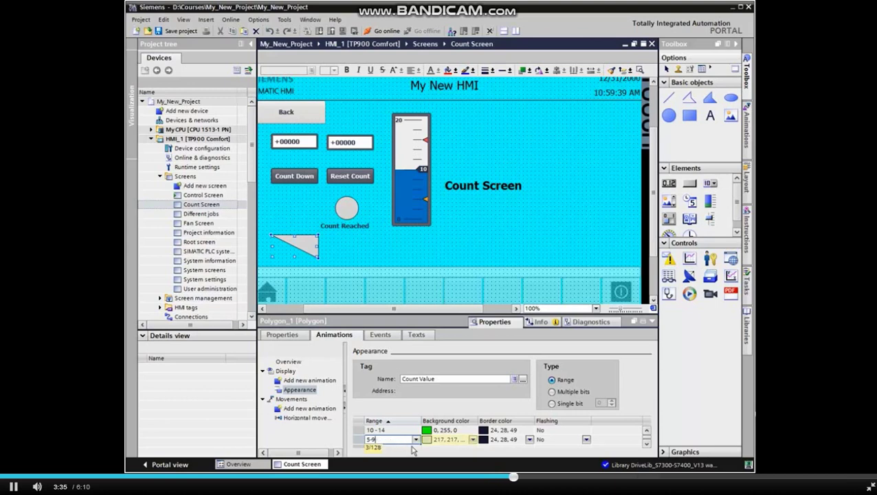
left_click(472, 440)
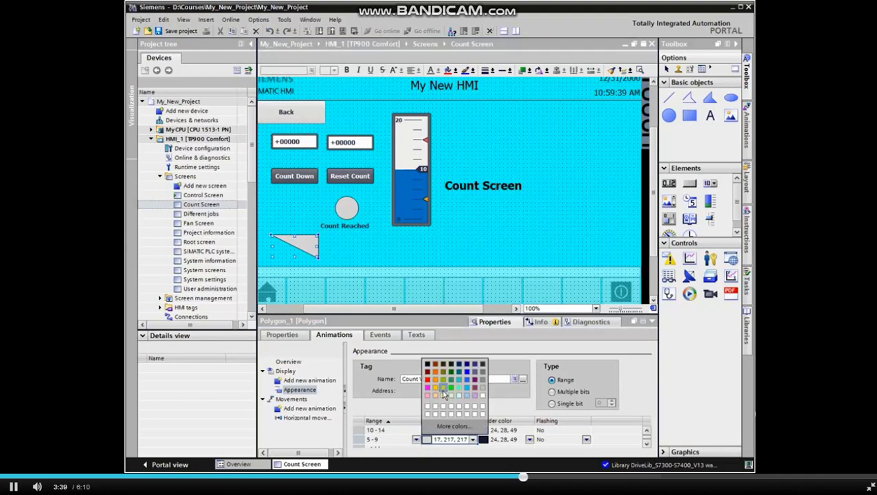
left_click(462, 390)
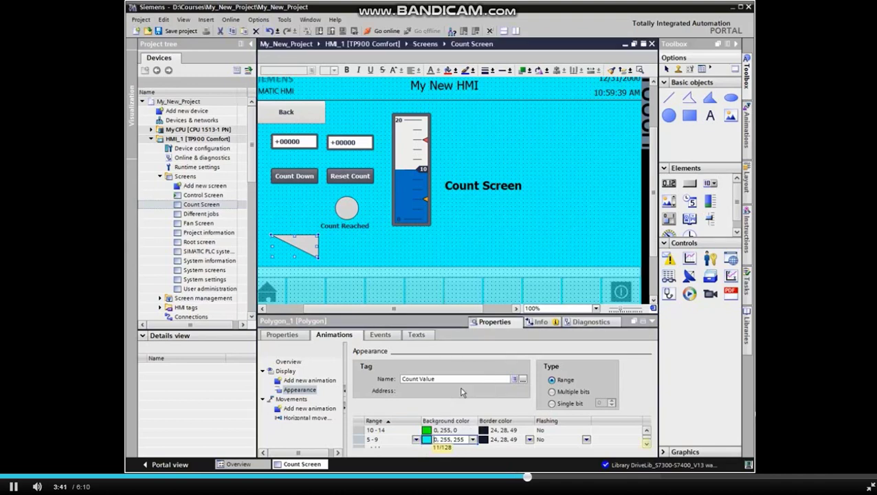
left_click(646, 444)
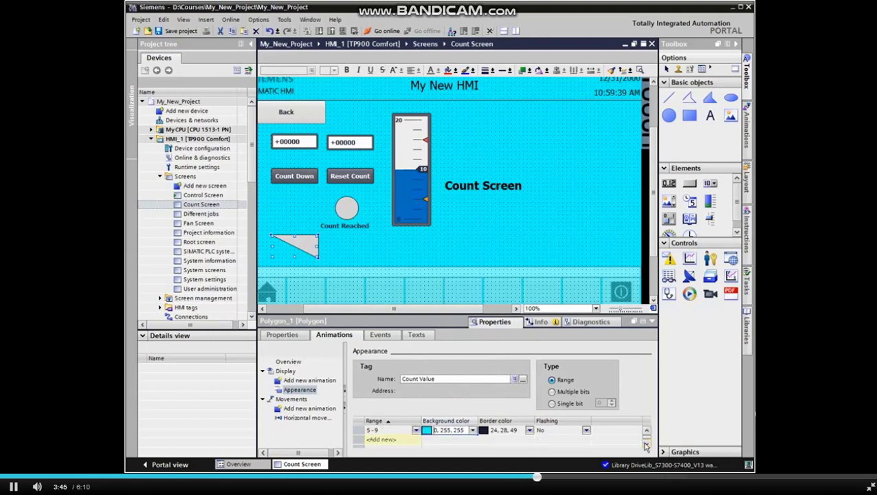
- Add appearance range 2–4 with a pink (255, 153, 204) background
left_click(377, 440)
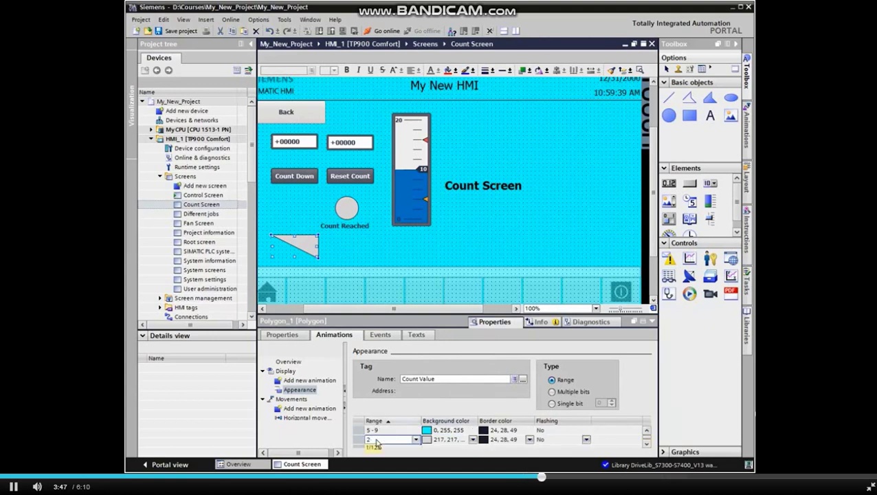
type("-4")
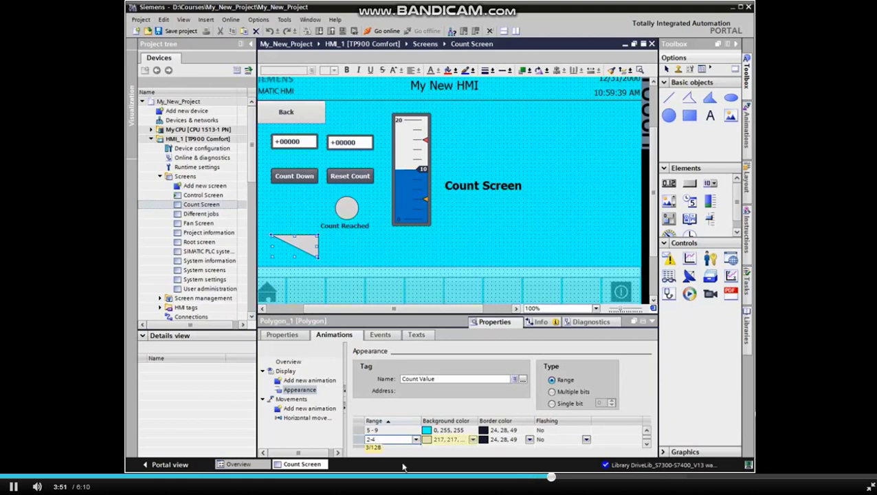
left_click(473, 439)
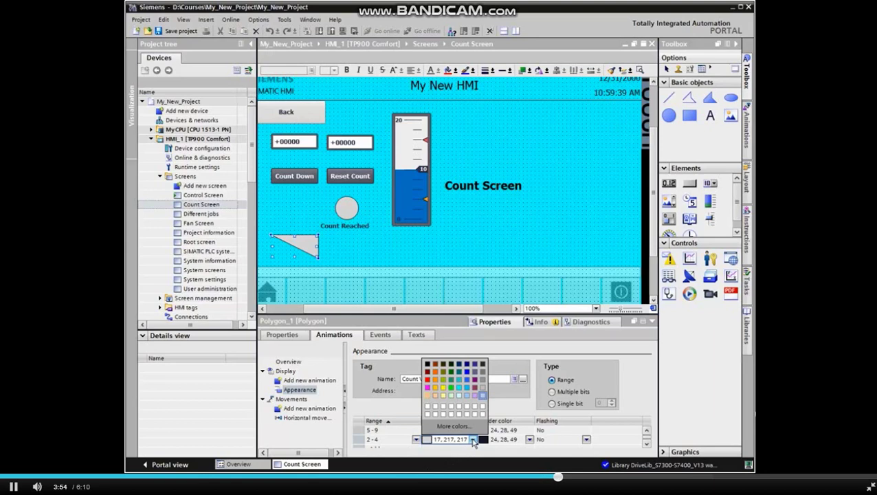
left_click(428, 397)
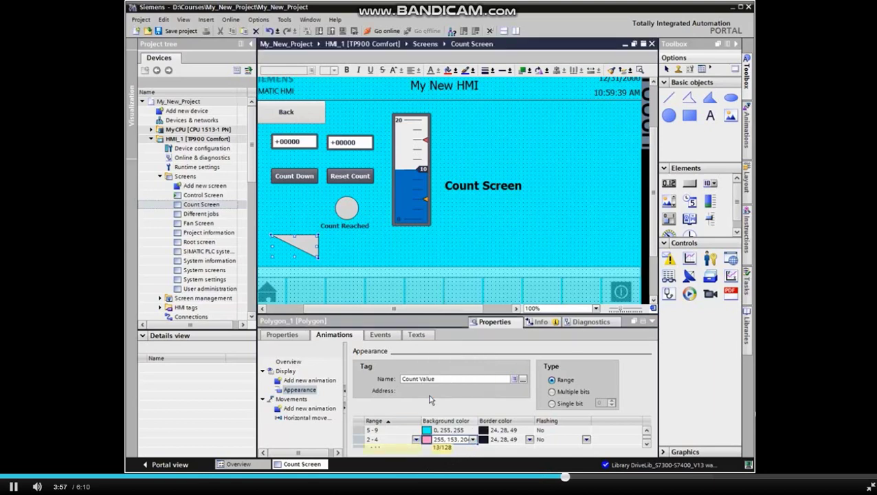
left_click(386, 449)
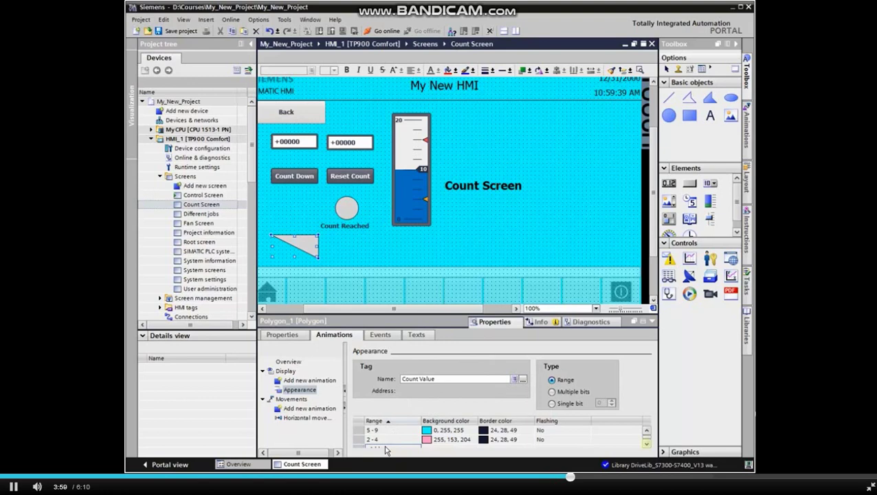
- Add appearance range 0–1 with a dark red (128, 0, 0) background
left_click(646, 445)
type("0-1")
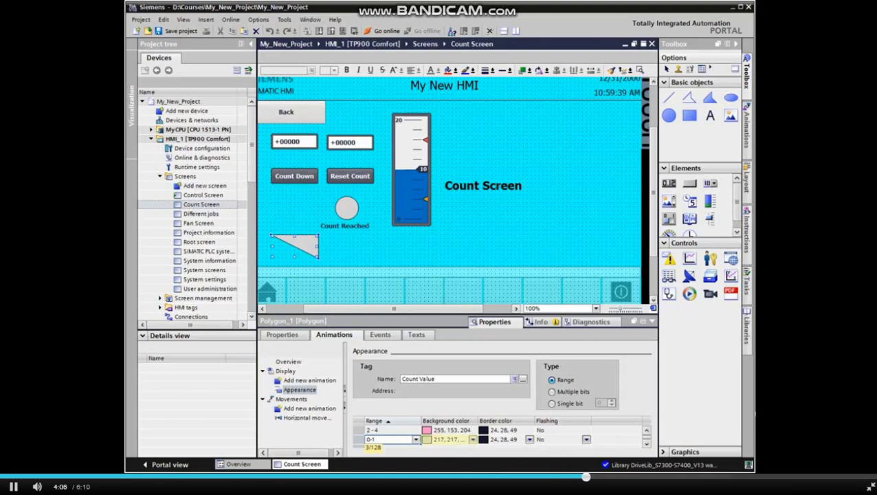
left_click(473, 441)
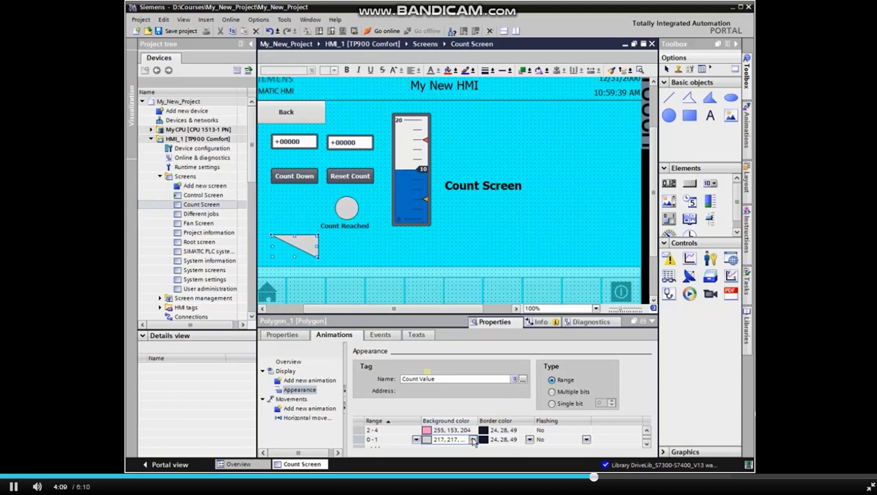
left_click(473, 441)
left_click(428, 379)
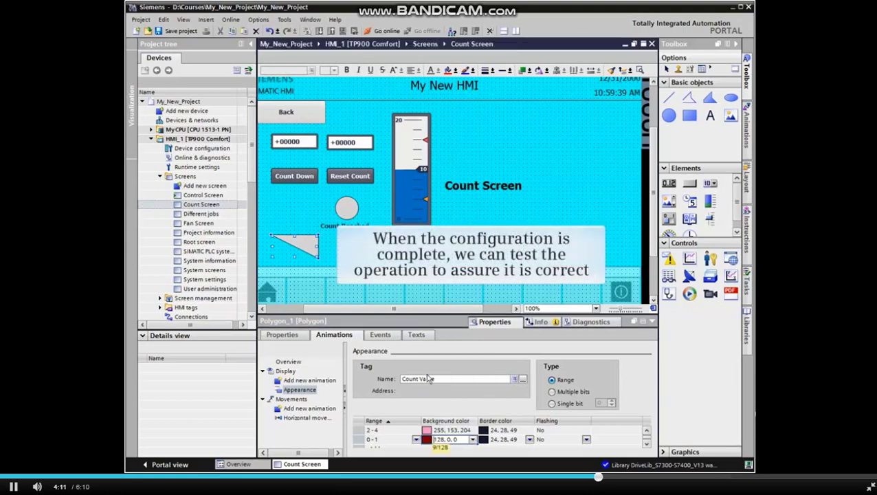